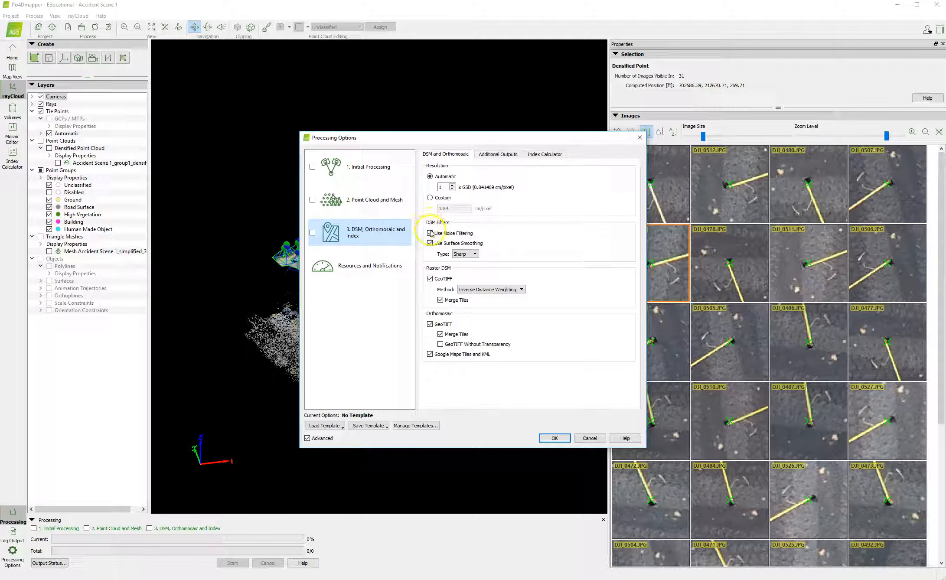
Review the DSM and Orthomosaic, Additional Outputs and Index Calculator settings of processing step 3, and close the options without changes
{"action": "left_click", "coordinate": [498, 155]}
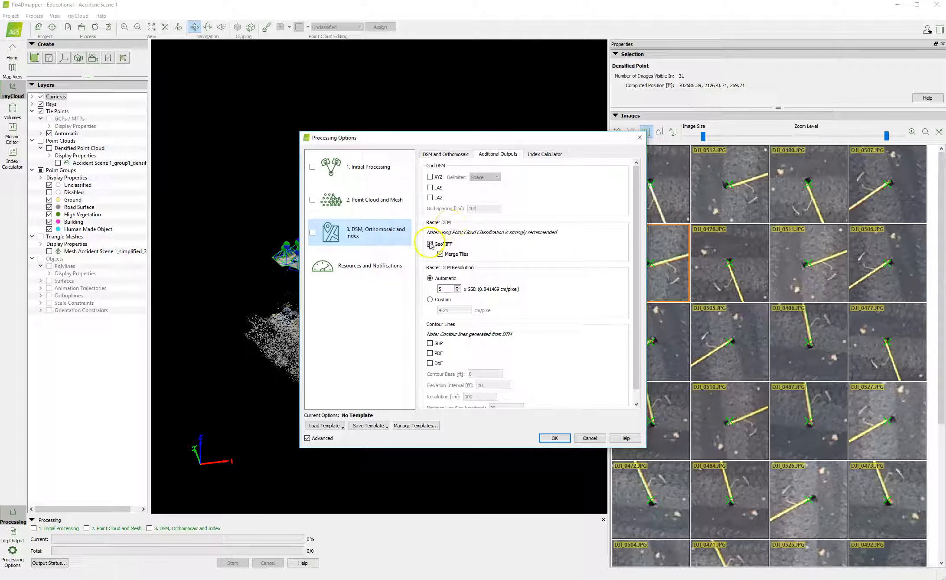
{"action": "left_click", "coordinate": [439, 154]}
{"action": "left_click", "coordinate": [439, 355]}
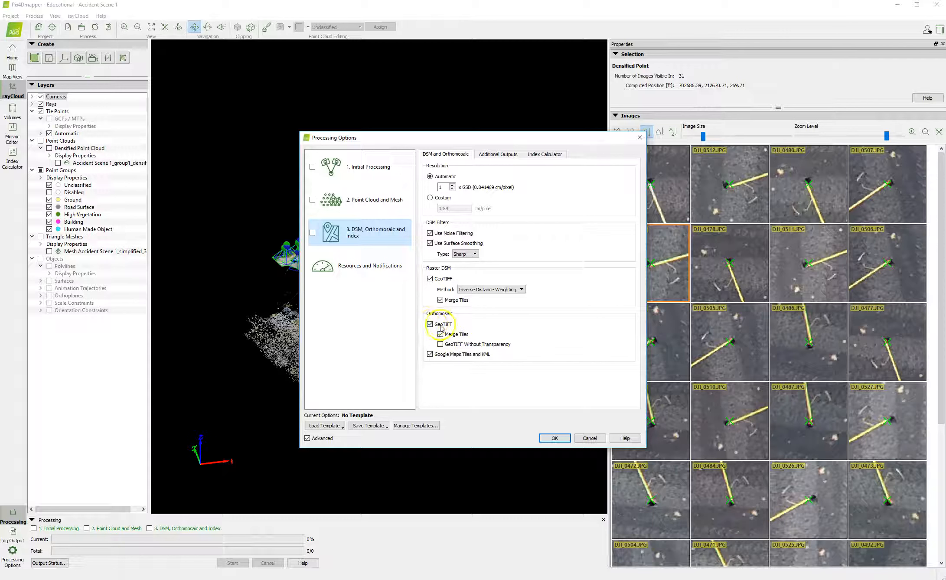
{"action": "left_click", "coordinate": [539, 156]}
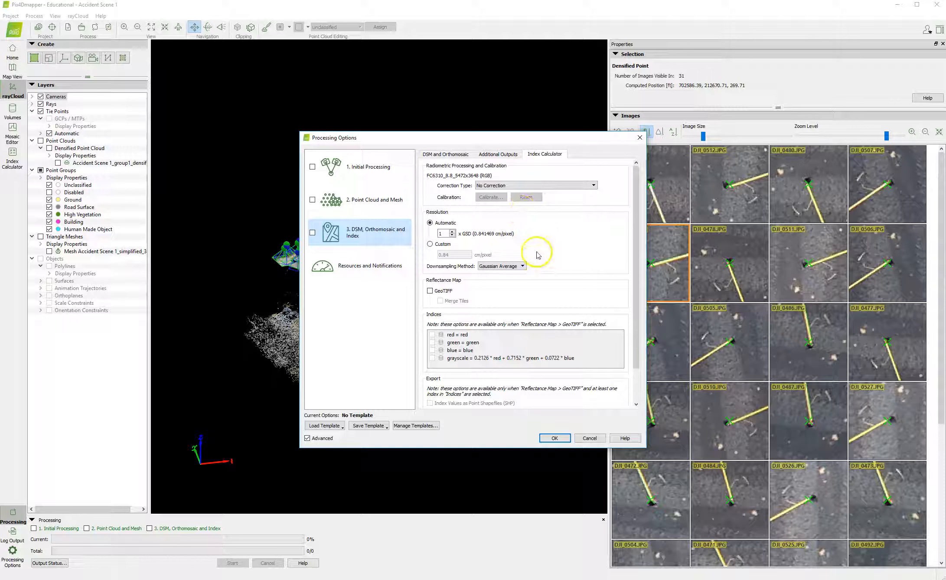
{"action": "scroll", "coordinate": [537, 250], "scroll_direction": "down", "scroll_amount": 2}
{"action": "scroll", "coordinate": [535, 247], "scroll_direction": "up", "scroll_amount": 2}
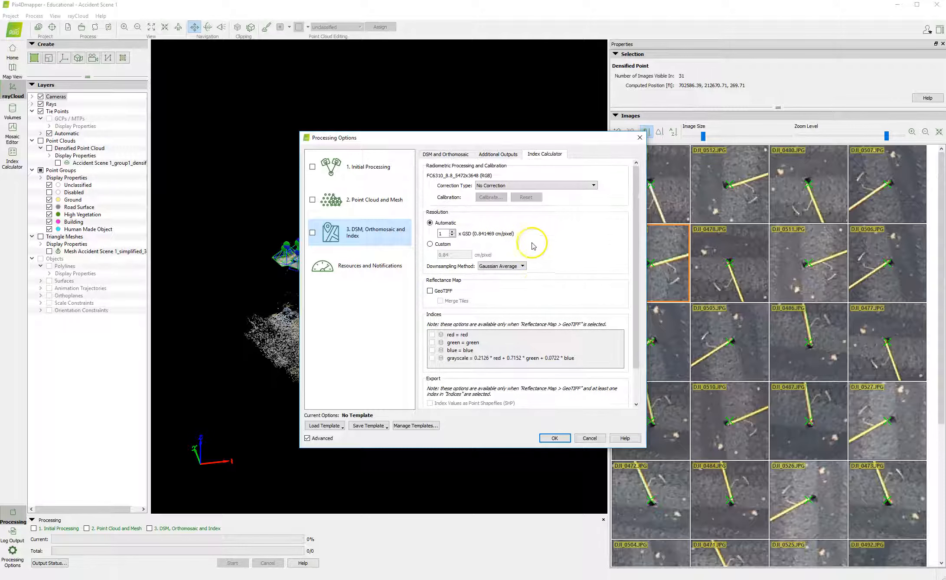
{"action": "left_click", "coordinate": [448, 154]}
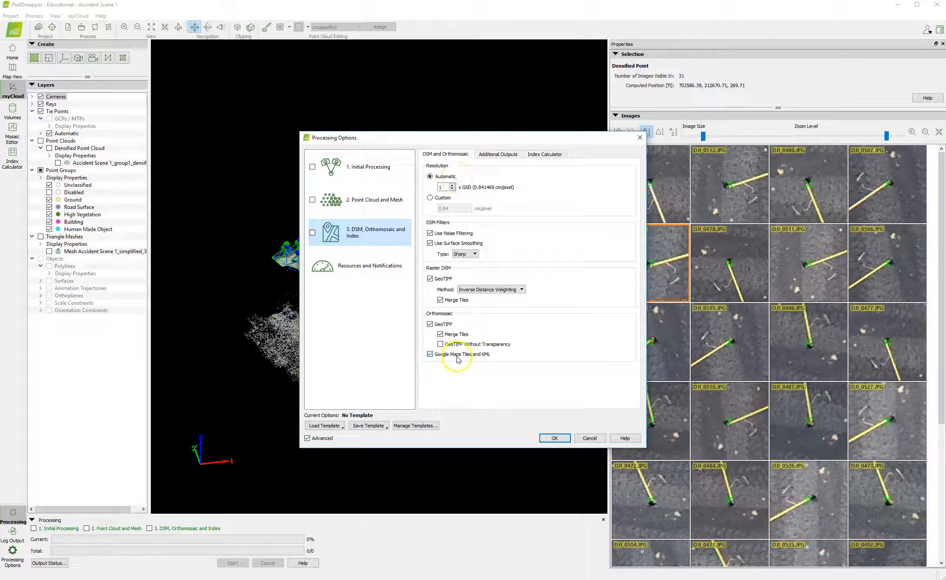
{"action": "left_click", "coordinate": [486, 155]}
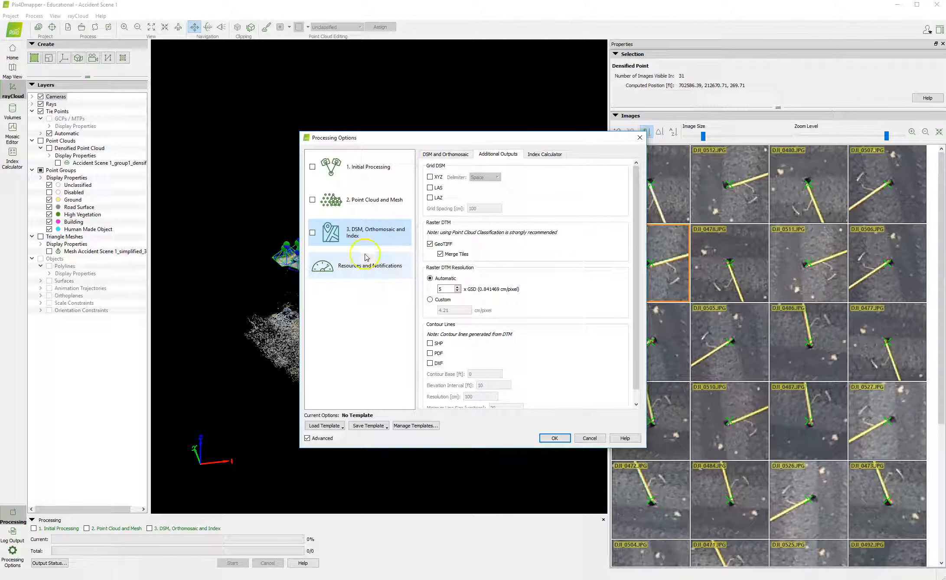
{"action": "left_click", "coordinate": [589, 437]}
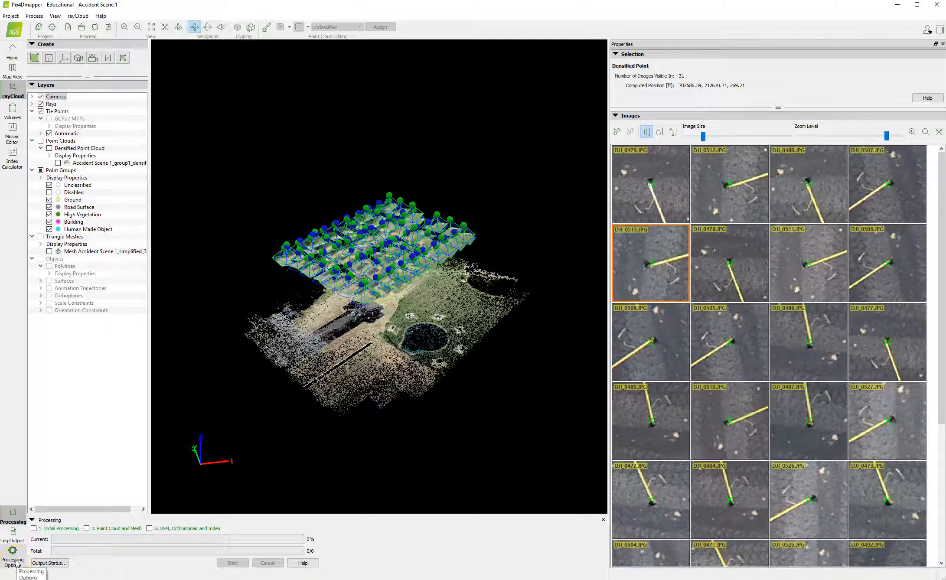
Hide the processing status area, widen the layer list to show full names, and enlarge the 3D view by narrowing the properties area
{"action": "left_click", "coordinate": [13, 514]}
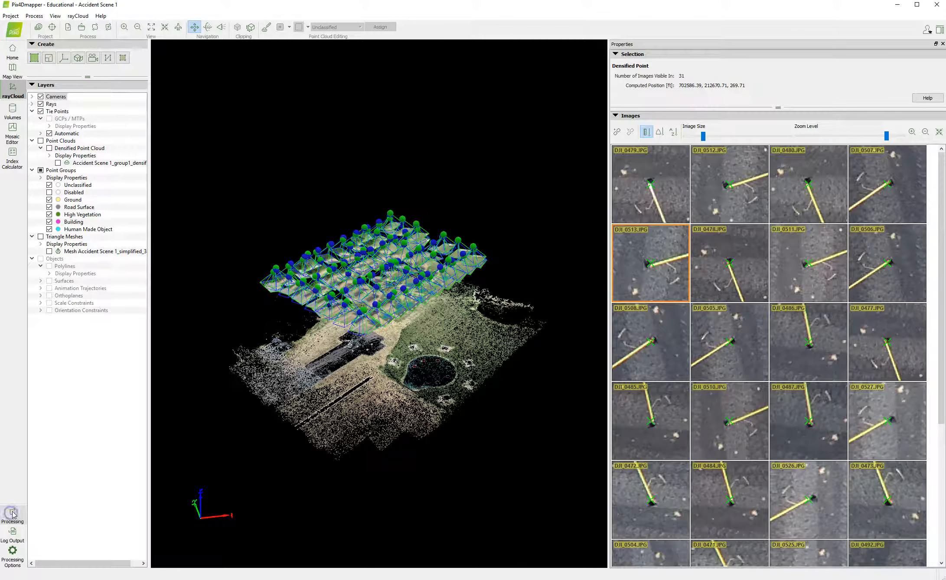
{"action": "left_click", "coordinate": [13, 514]}
{"action": "left_click", "coordinate": [13, 514]}
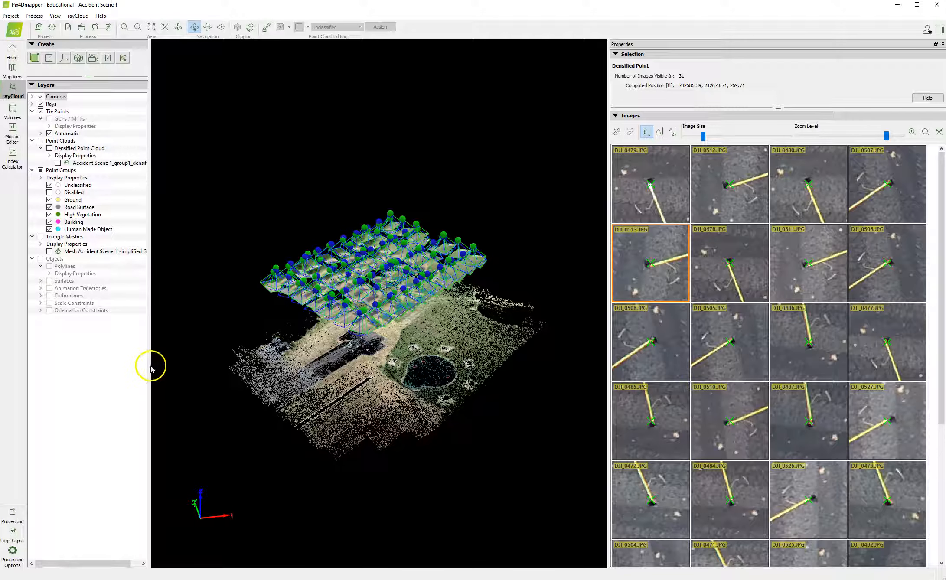
{"action": "left_click_drag", "start_coordinate": [150, 368], "coordinate": [191, 368]}
{"action": "left_click_drag", "start_coordinate": [609, 298], "coordinate": [762, 295]}
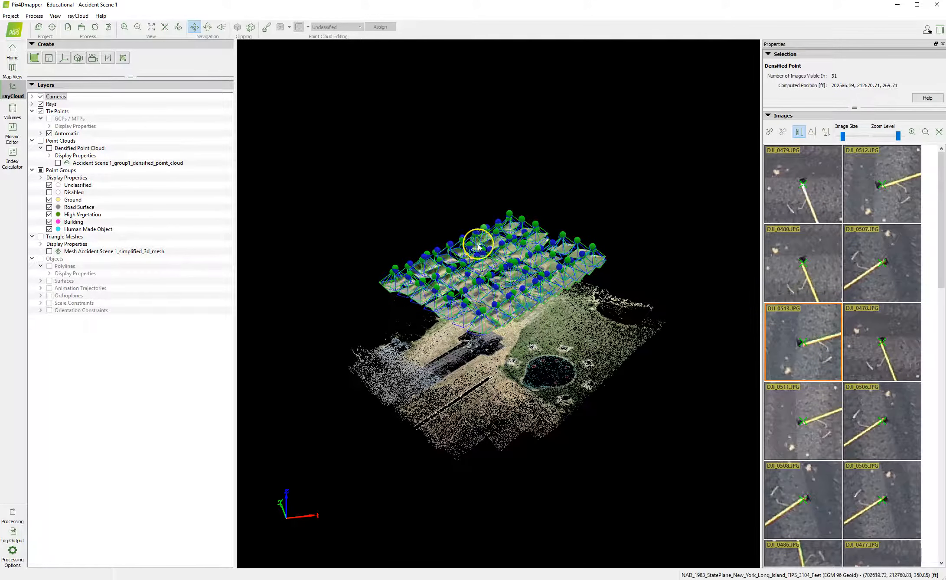
Orient the accident scene to a top-down view and hide the Cameras and Rays layers
{"action": "left_click_drag", "start_coordinate": [509, 309], "coordinate": [592, 479]}
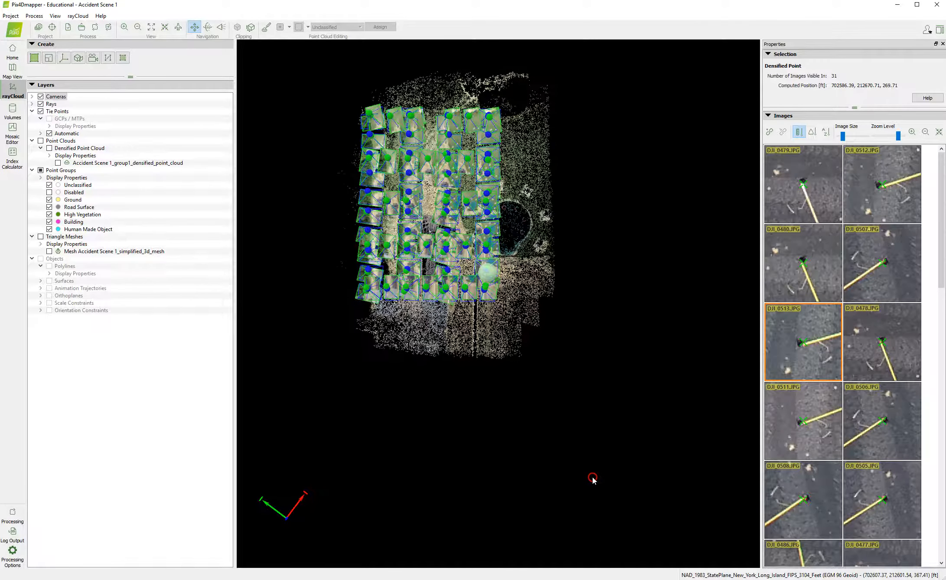
{"action": "middle_click_drag", "start_coordinate": [455, 233], "coordinate": [485, 326]}
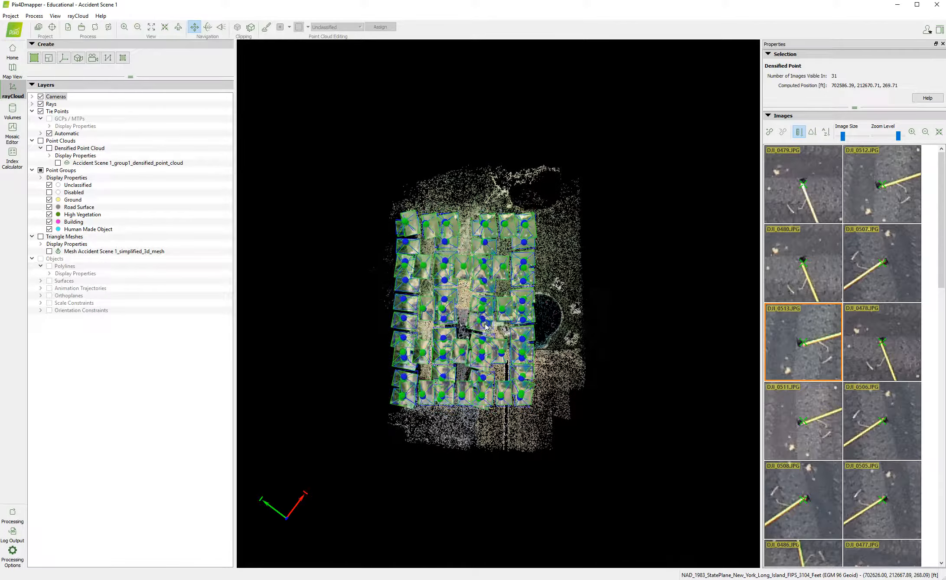
{"action": "scroll", "coordinate": [490, 323], "scroll_direction": "up", "scroll_amount": 3}
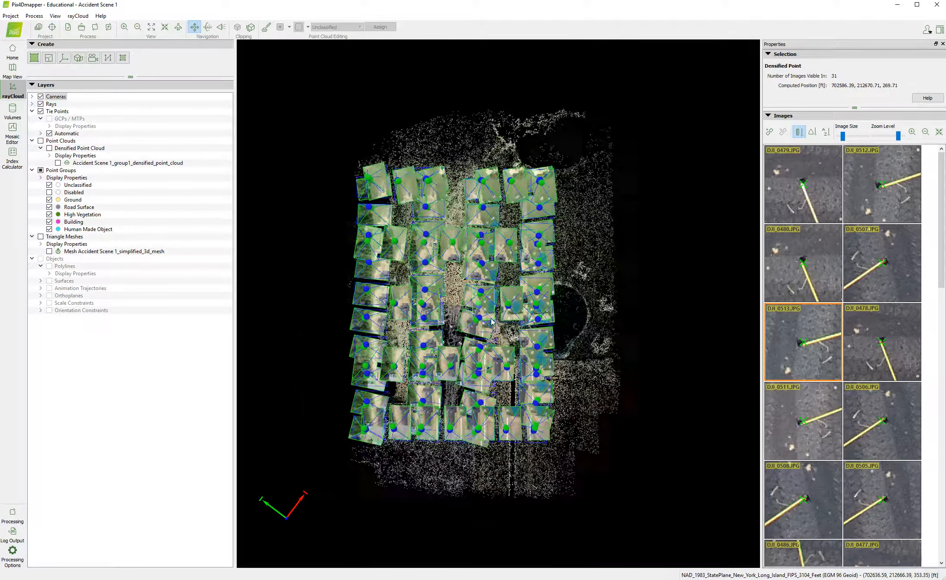
{"action": "scroll", "coordinate": [492, 320], "scroll_direction": "up", "scroll_amount": 2}
{"action": "scroll", "coordinate": [492, 319], "scroll_direction": "down", "scroll_amount": 5}
{"action": "scroll", "coordinate": [493, 317], "scroll_direction": "up", "scroll_amount": 6}
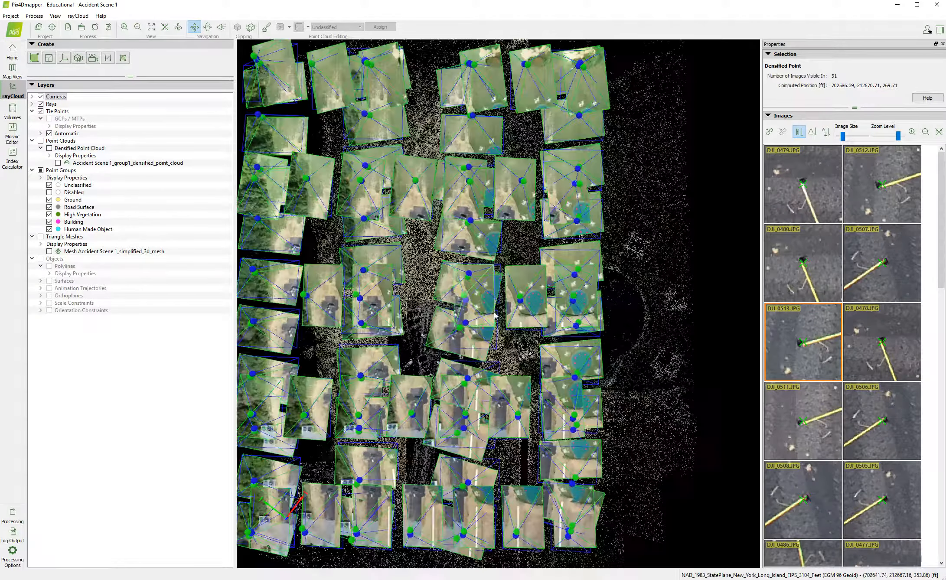
{"action": "scroll", "coordinate": [494, 316], "scroll_direction": "down", "scroll_amount": 2}
{"action": "scroll", "coordinate": [496, 315], "scroll_direction": "up", "scroll_amount": 2}
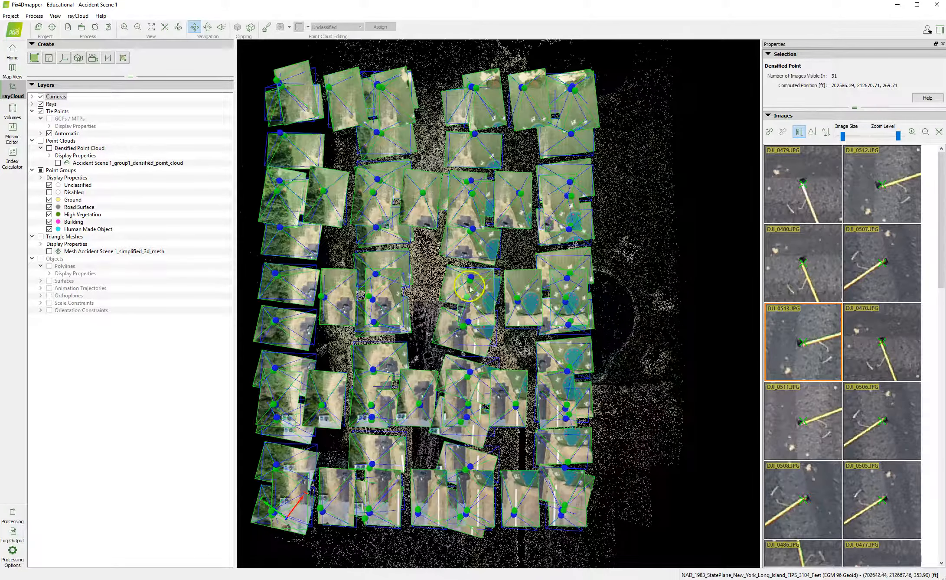
{"action": "left_click_drag", "start_coordinate": [431, 266], "coordinate": [476, 245]}
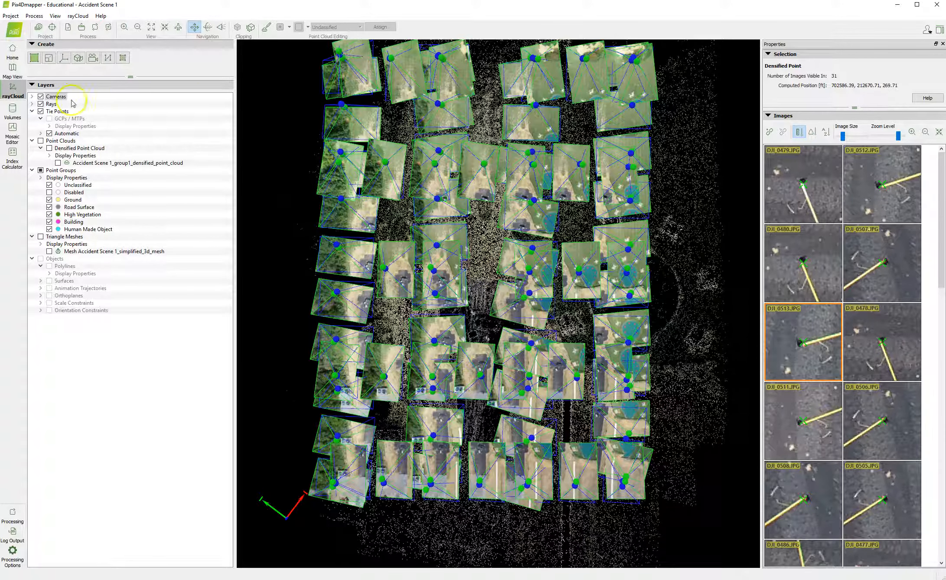
{"action": "left_click", "coordinate": [40, 97]}
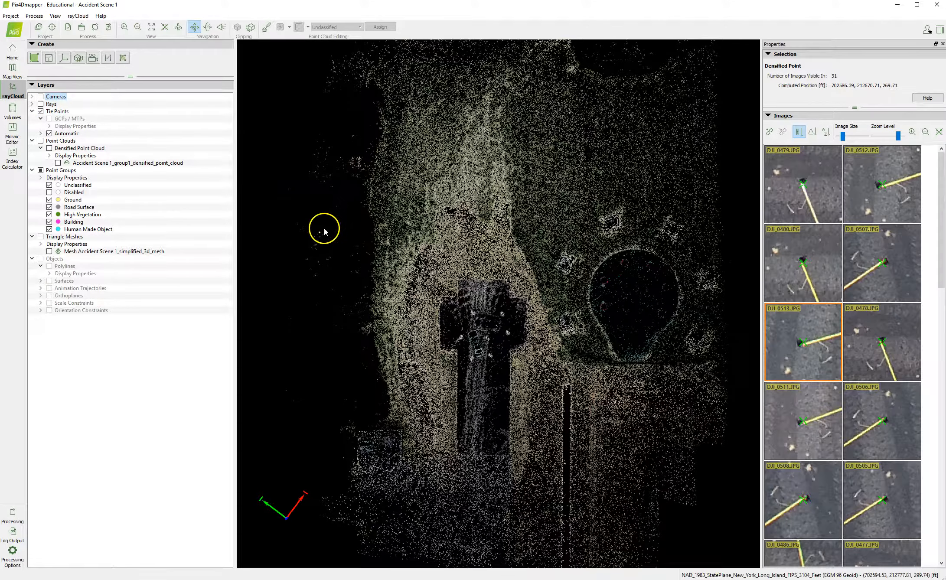
Inspect several individual automatic tie points on the pavement around the two vehicles and their matching images
{"action": "scroll", "coordinate": [464, 336], "scroll_direction": "up", "scroll_amount": 2}
{"action": "scroll", "coordinate": [464, 334], "scroll_direction": "up", "scroll_amount": 2}
{"action": "left_click_drag", "start_coordinate": [521, 322], "coordinate": [475, 296]}
{"action": "scroll", "coordinate": [476, 297], "scroll_direction": "up", "scroll_amount": 3}
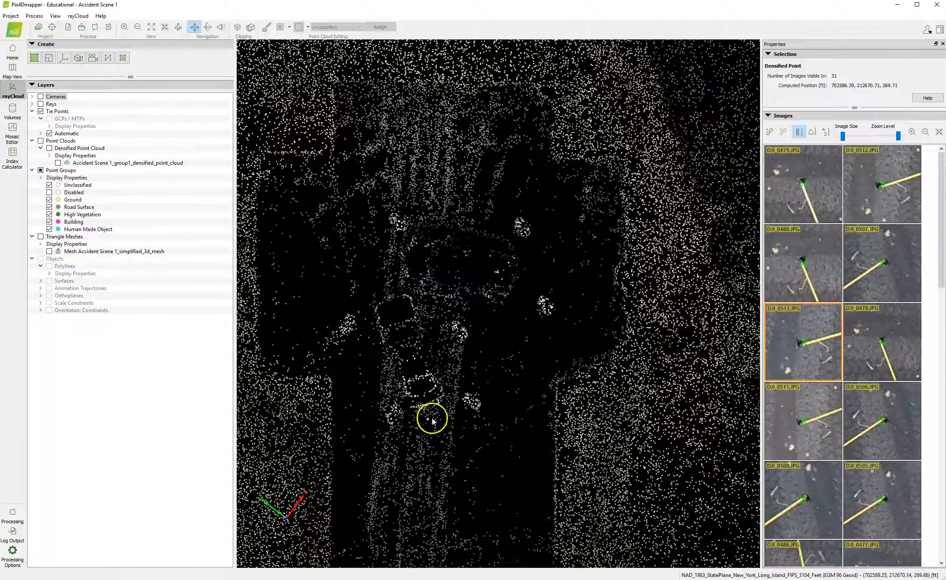
{"action": "left_click", "coordinate": [419, 419]}
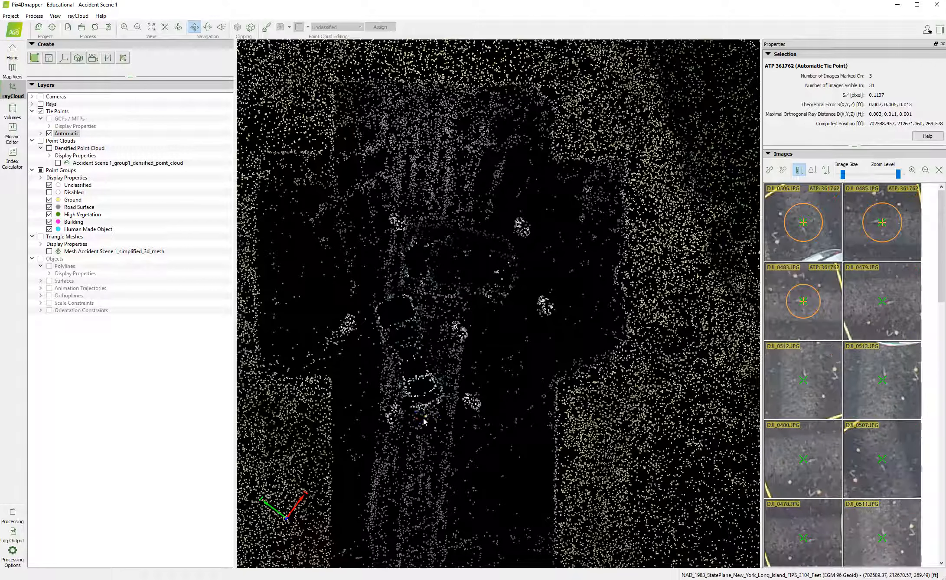
{"action": "left_click", "coordinate": [428, 419]}
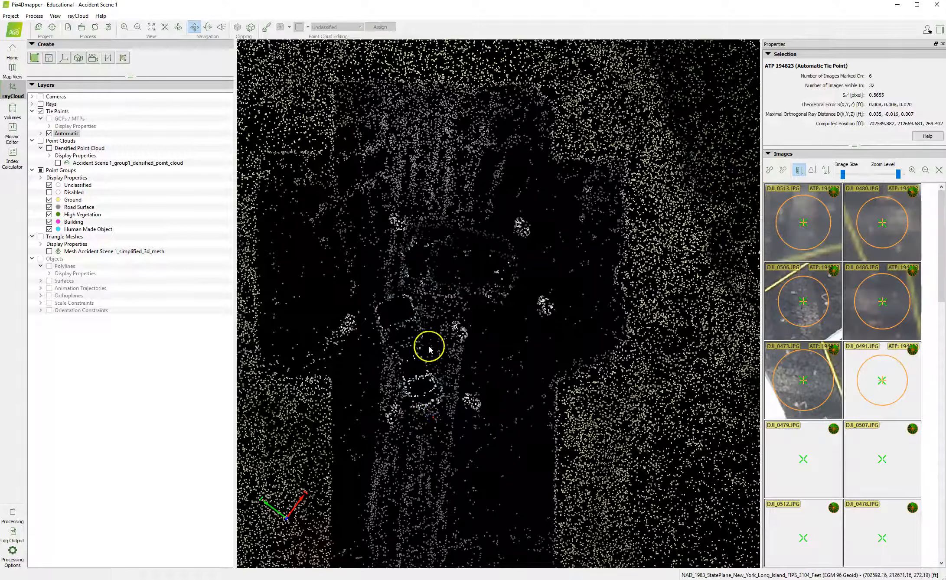
{"action": "left_click", "coordinate": [440, 302]}
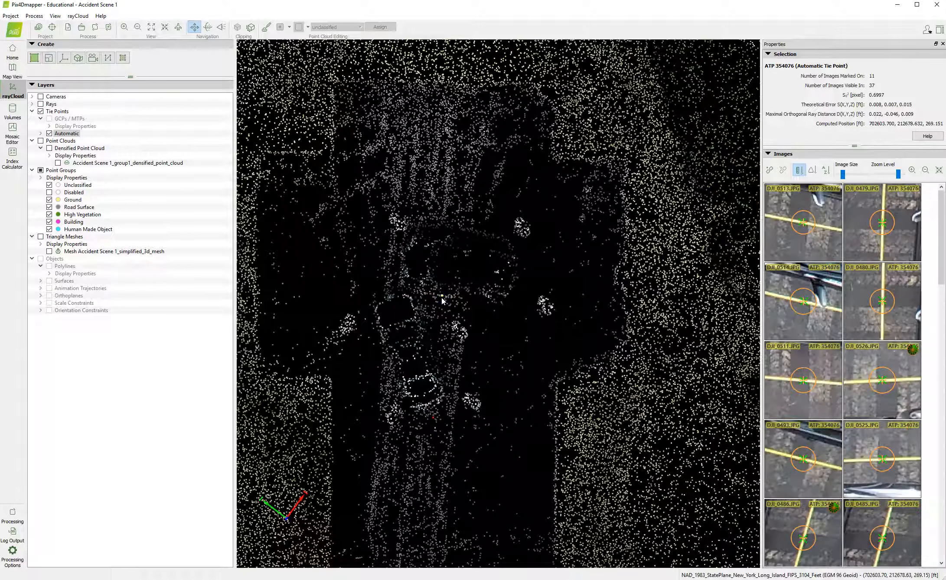
Show the densified point cloud and select the point at the dark end of the yellow line behind the light-coloured car
{"action": "left_click", "coordinate": [40, 141]}
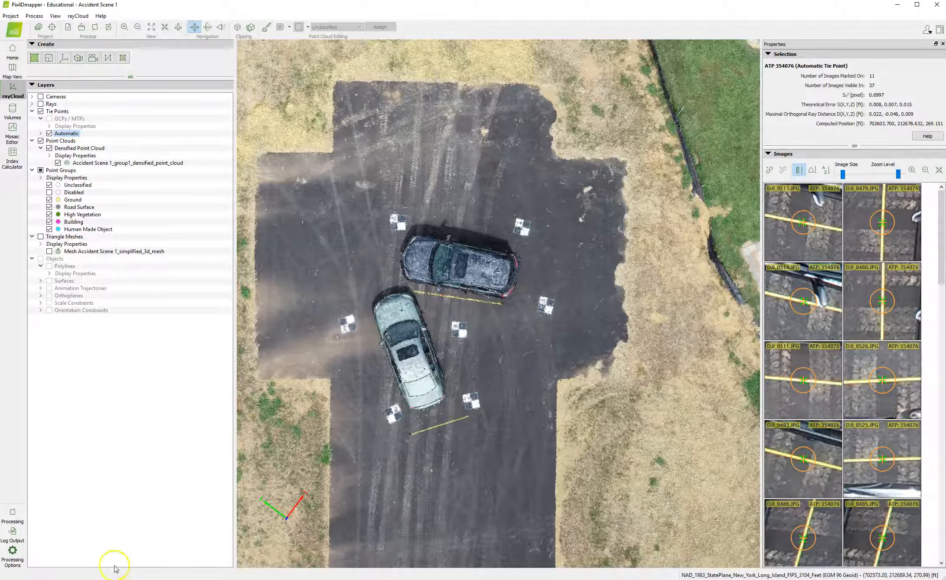
{"action": "right_click_drag", "start_coordinate": [330, 272], "coordinate": [385, 263]}
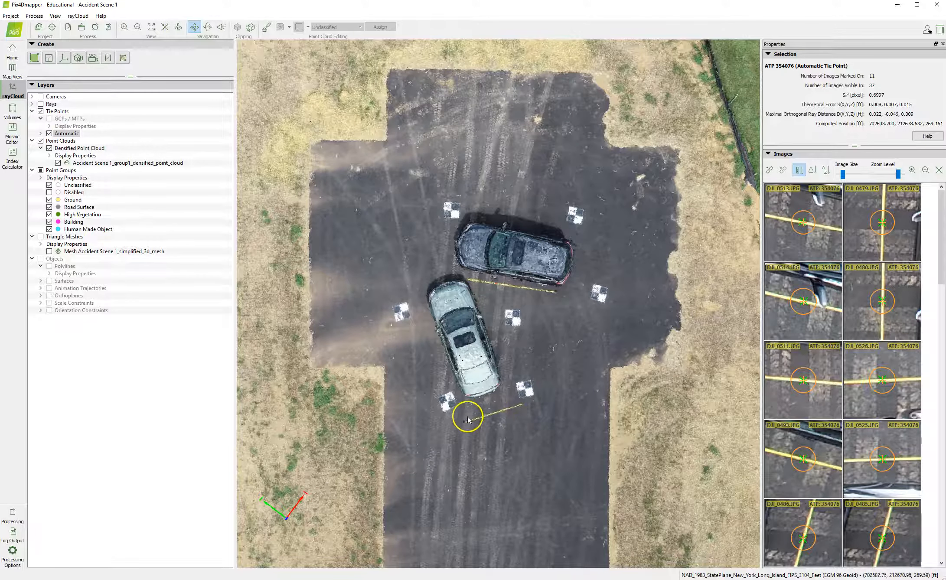
{"action": "scroll", "coordinate": [473, 428], "scroll_direction": "up", "scroll_amount": 5}
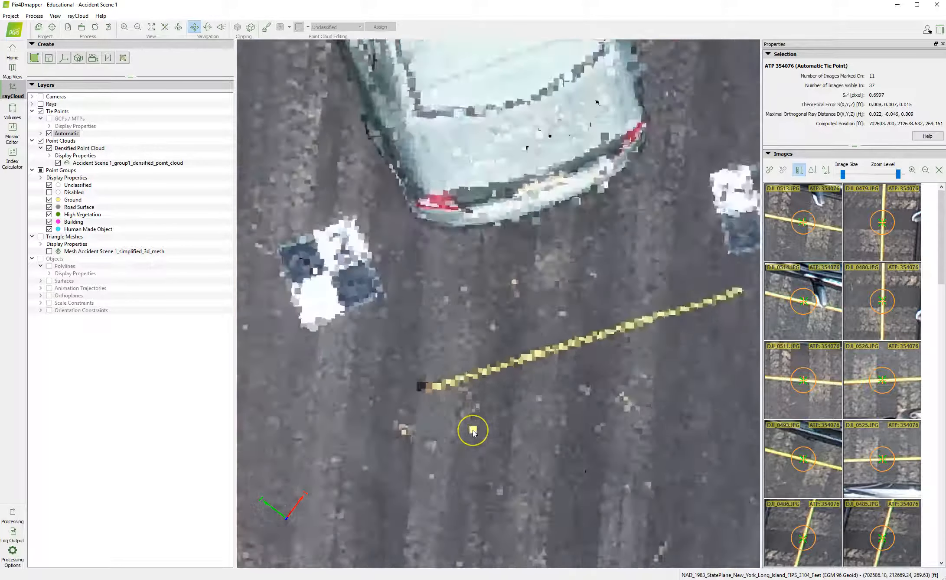
{"action": "scroll", "coordinate": [472, 430], "scroll_direction": "up", "scroll_amount": 1}
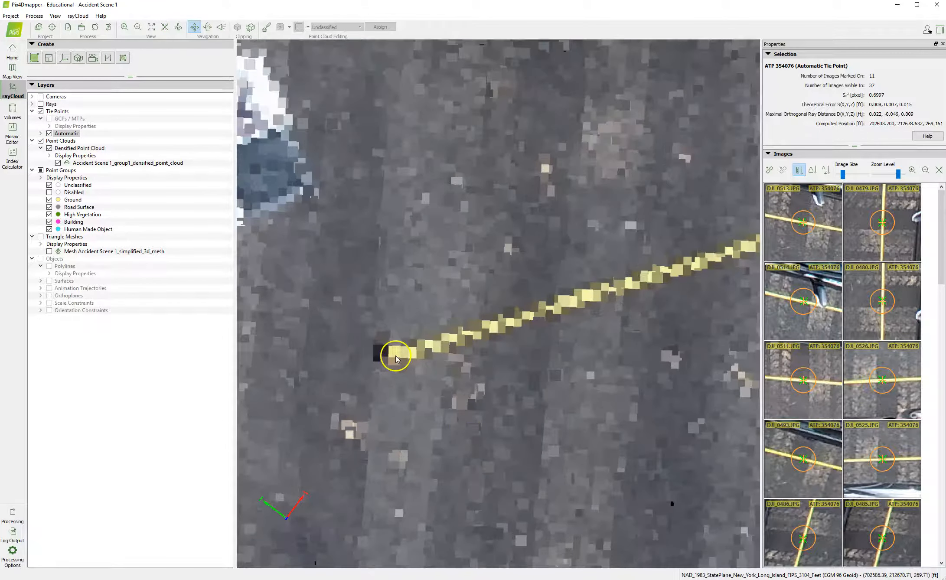
{"action": "left_click", "coordinate": [394, 361]}
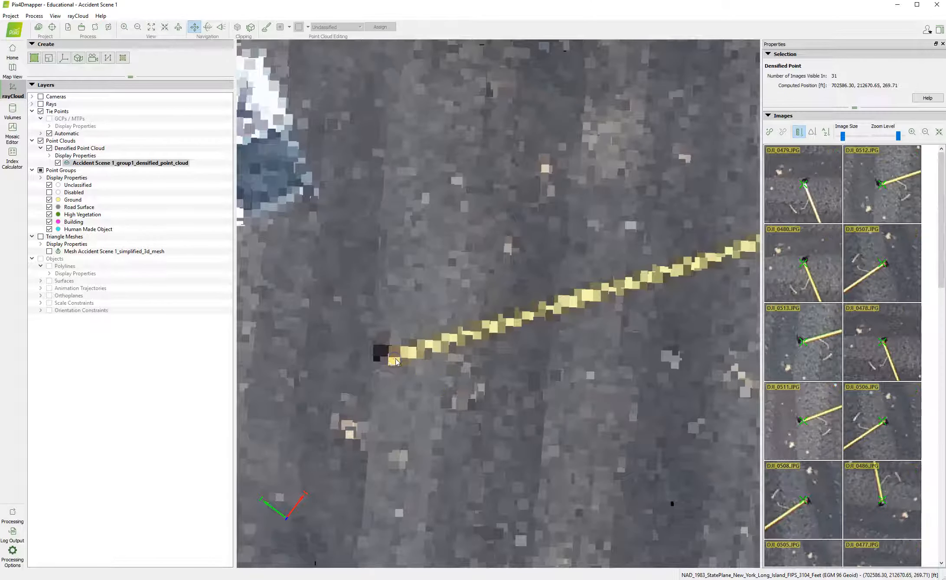
Create a new manual tie point from the images of the selected densified point, with DJI_0479.JPG as the active image
{"action": "left_click", "coordinate": [780, 180]}
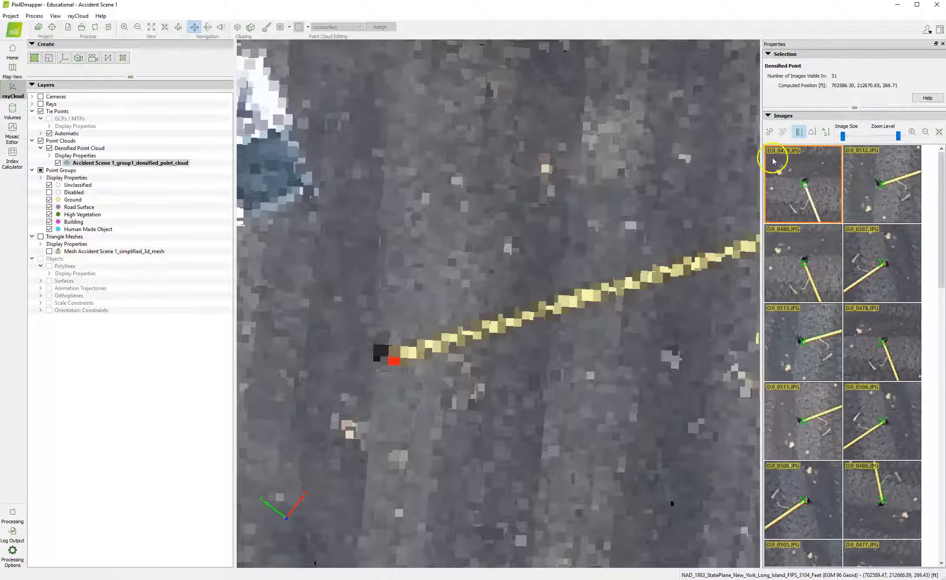
{"action": "left_click", "coordinate": [851, 214]}
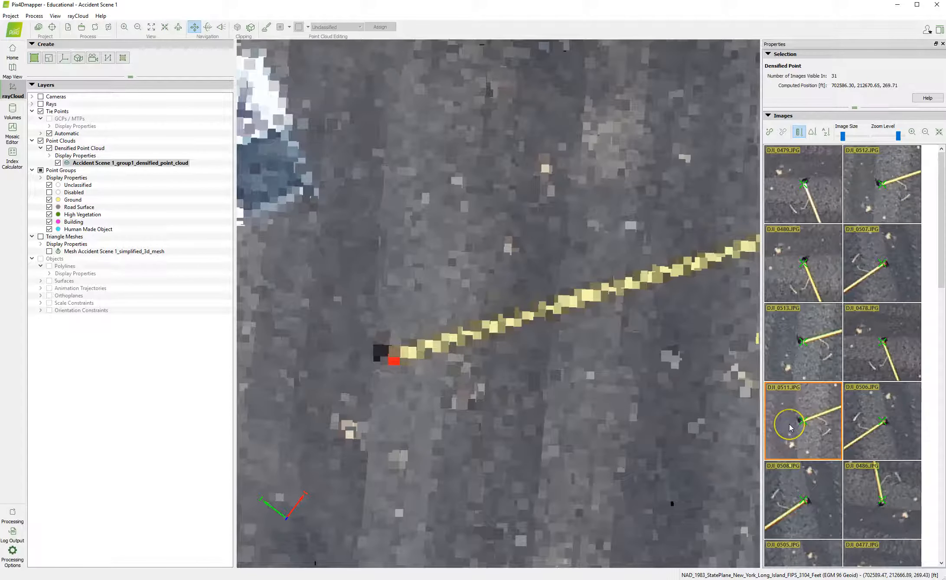
{"action": "left_click", "coordinate": [832, 166]}
{"action": "left_click", "coordinate": [771, 132]}
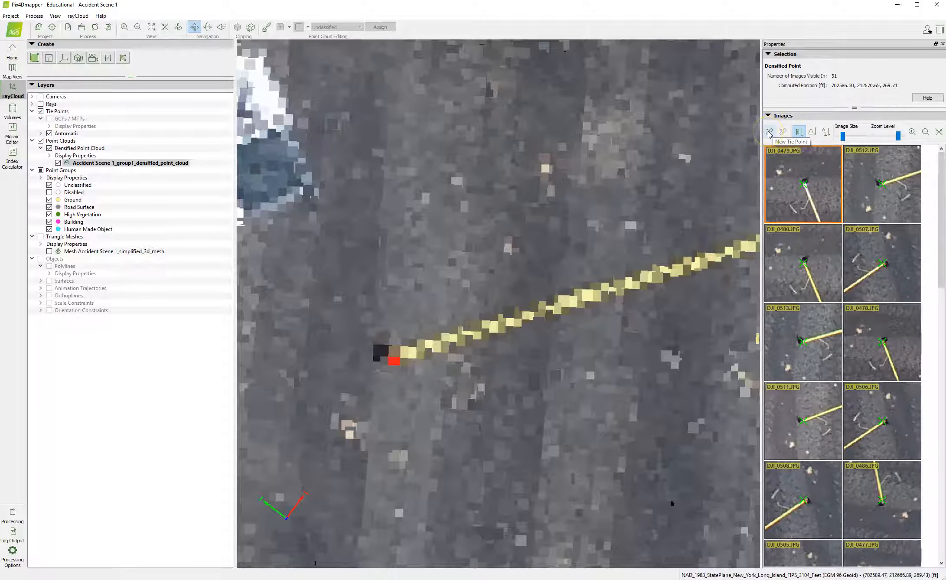
{"action": "left_click", "coordinate": [769, 132]}
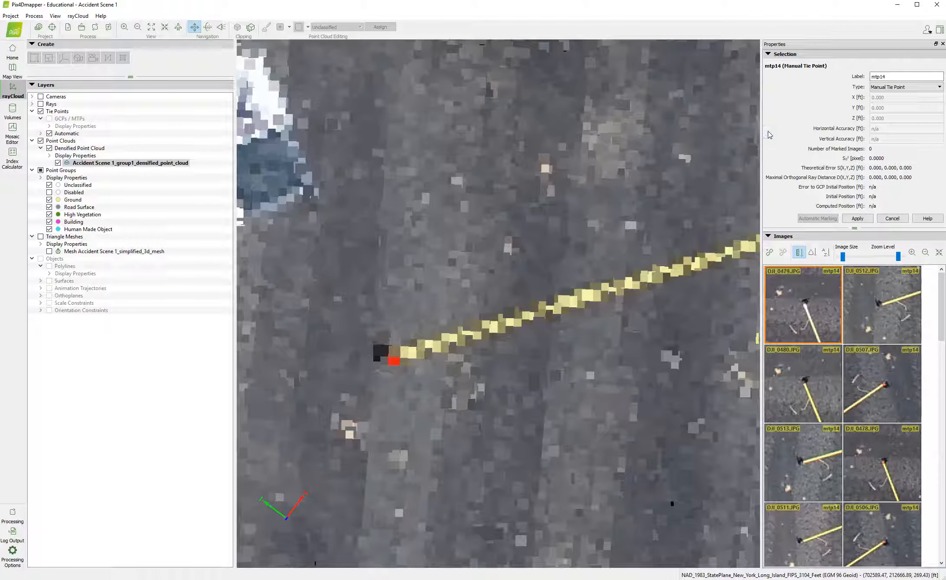
Label the new manual tie point "Scale 1 Point 1"
{"action": "left_click", "coordinate": [890, 75]}
{"action": "left_click_drag", "start_coordinate": [889, 75], "coordinate": [864, 74]}
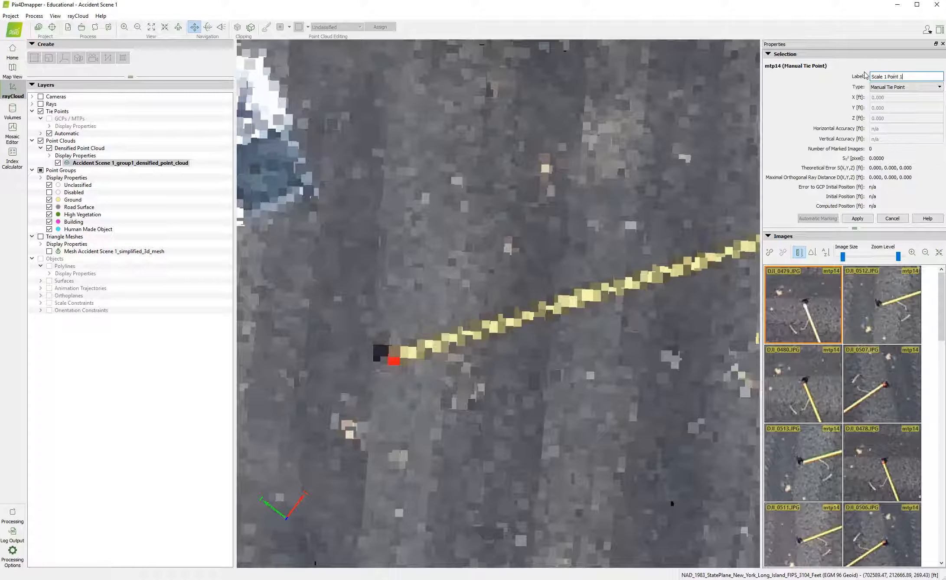
{"action": "left_click", "coordinate": [869, 70]}
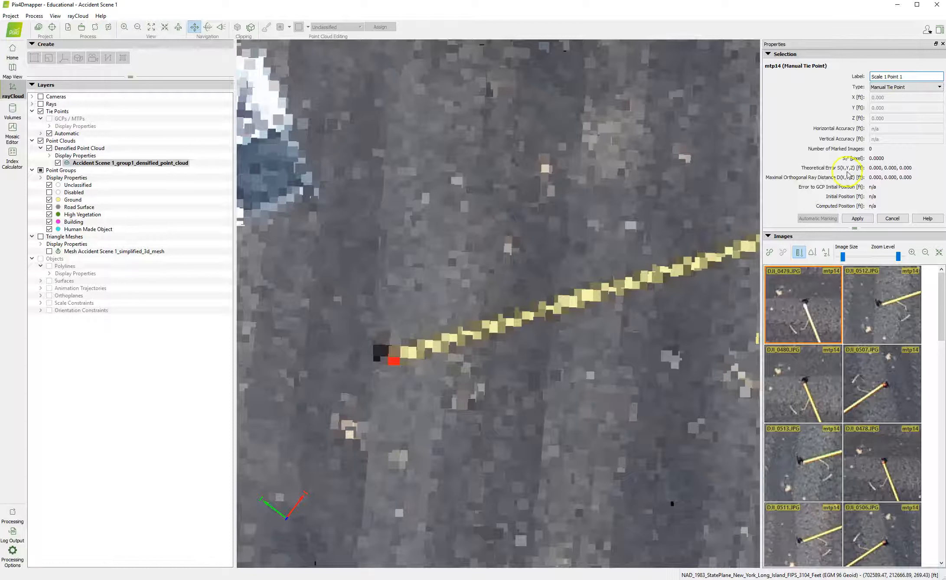